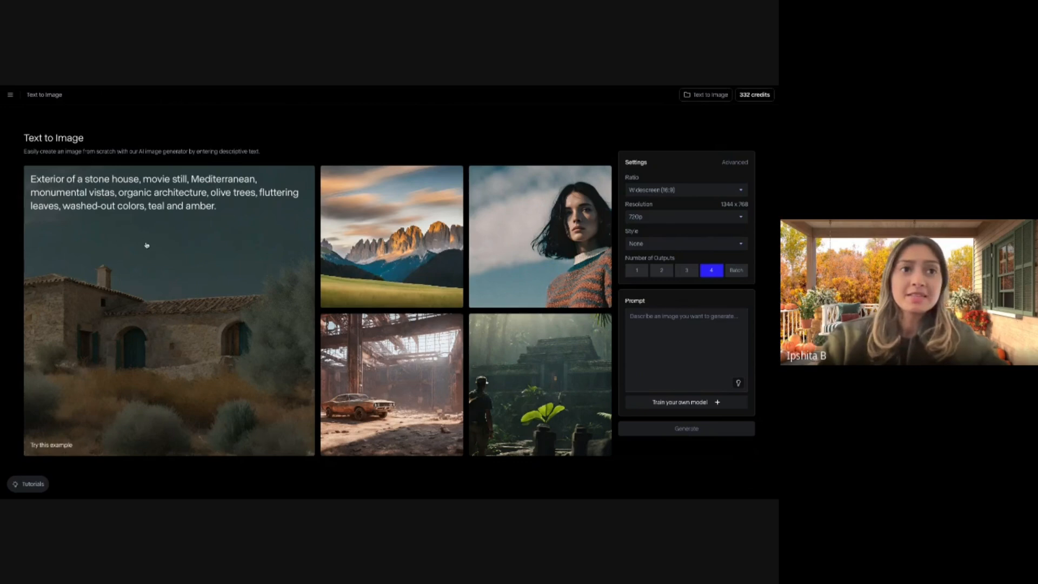
Load the example prompt of the explorer discovering a temple in the deep jungle
mouse_move(421, 242)
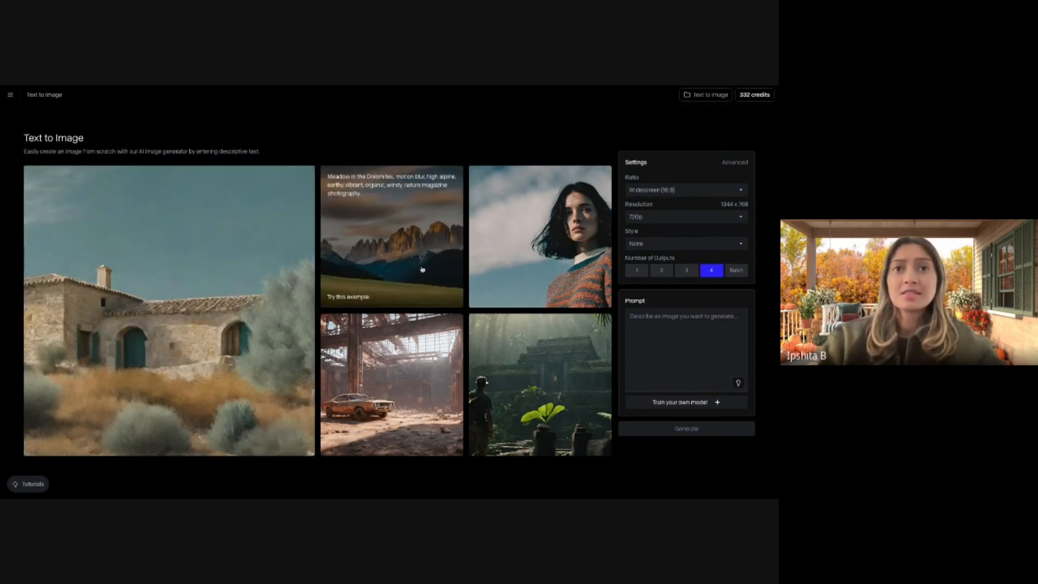
mouse_move(508, 379)
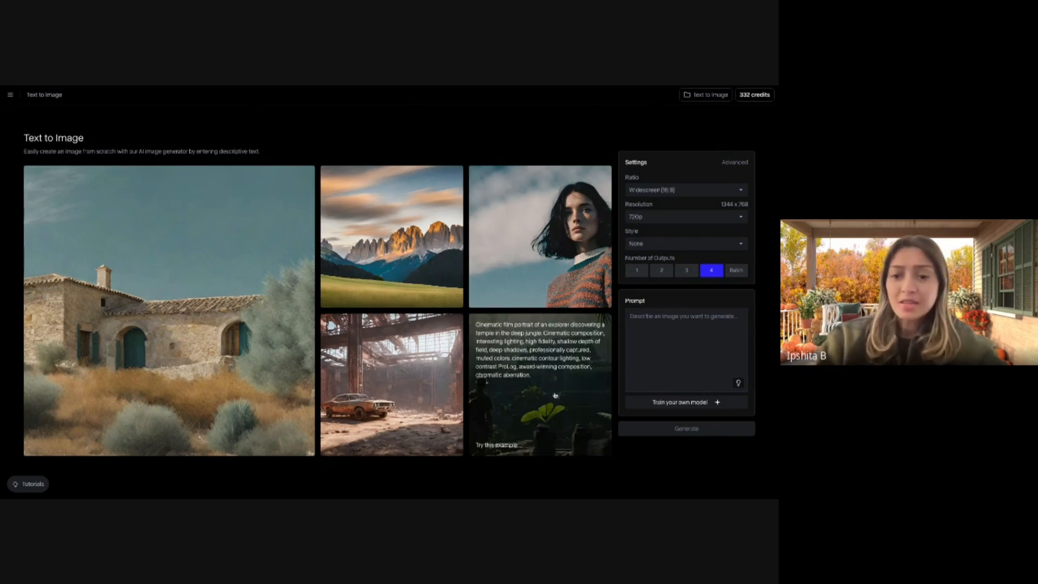
left_click(511, 406)
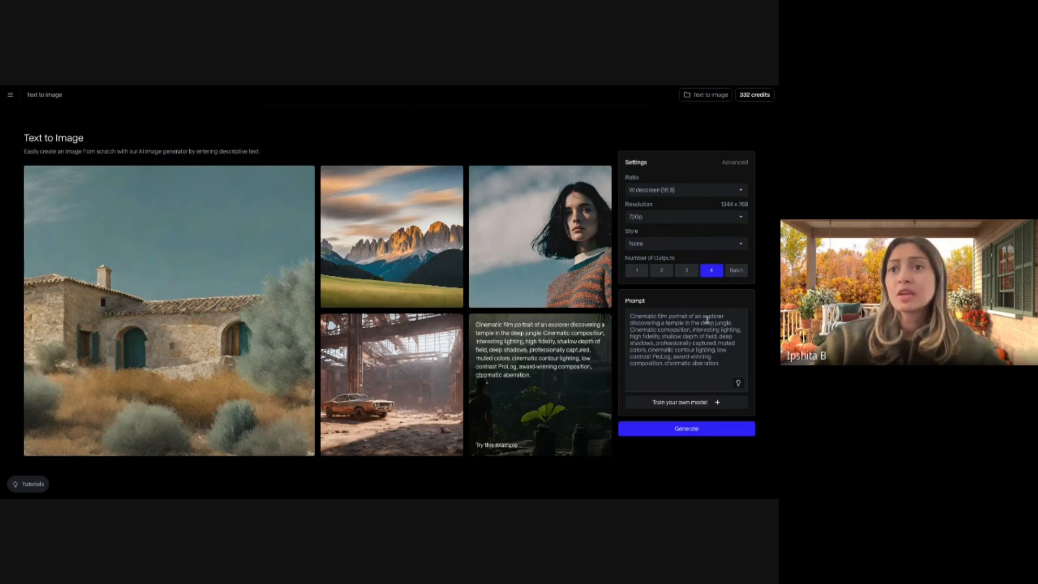
Replace "an explorer" in the prompt with "a traveler in kolkata india"
left_click(724, 317)
key("BackSpace")
key("BackSpace")
key("BackSpace")
key("BackSpace")
key("BackSpace")
key("BackSpace")
key("BackSpace")
key("BackSpace")
key("BackSpace")
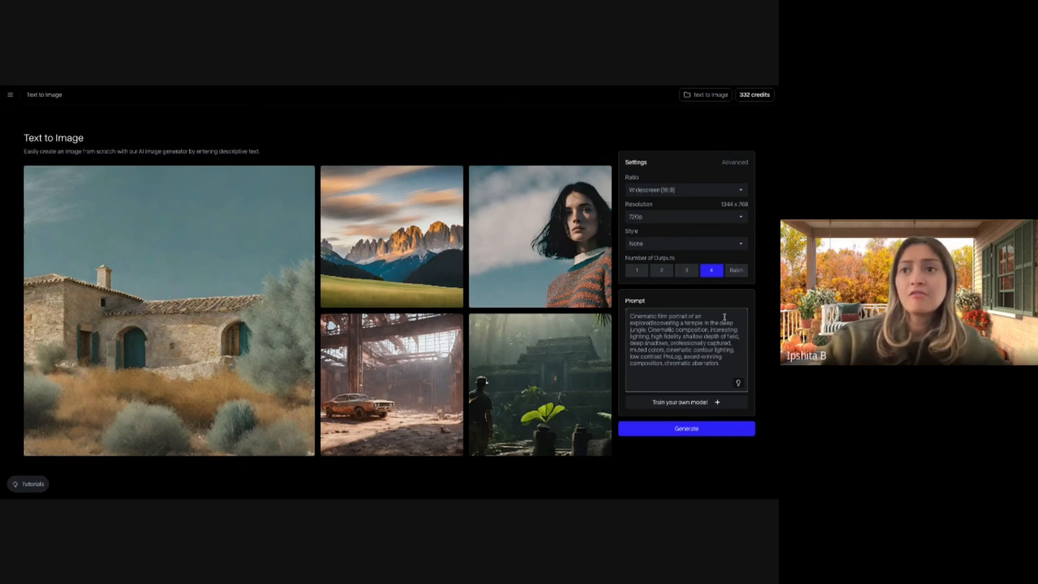
key("BackSpace")
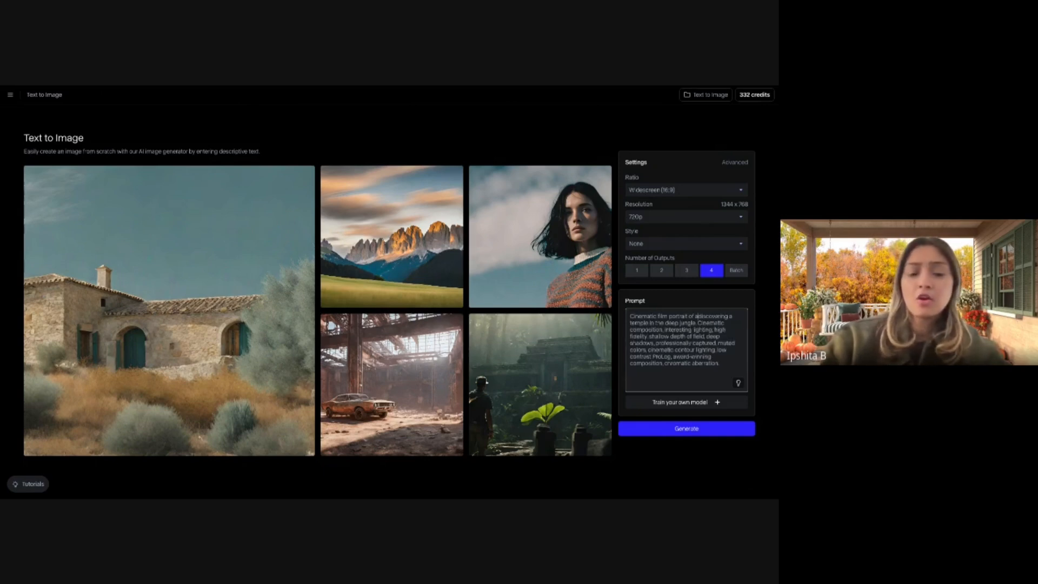
type("traveler")
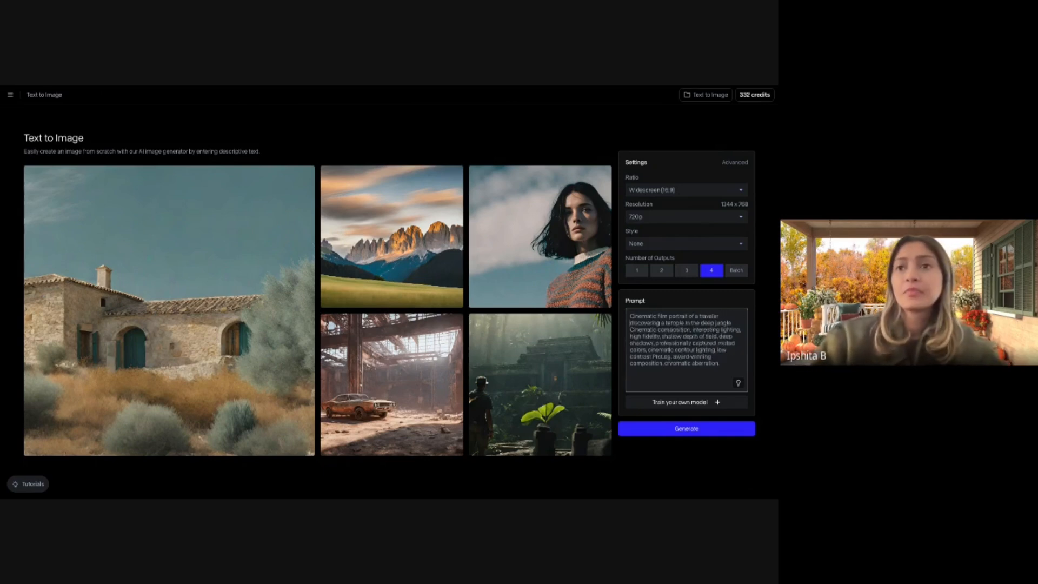
type(" in kolkata")
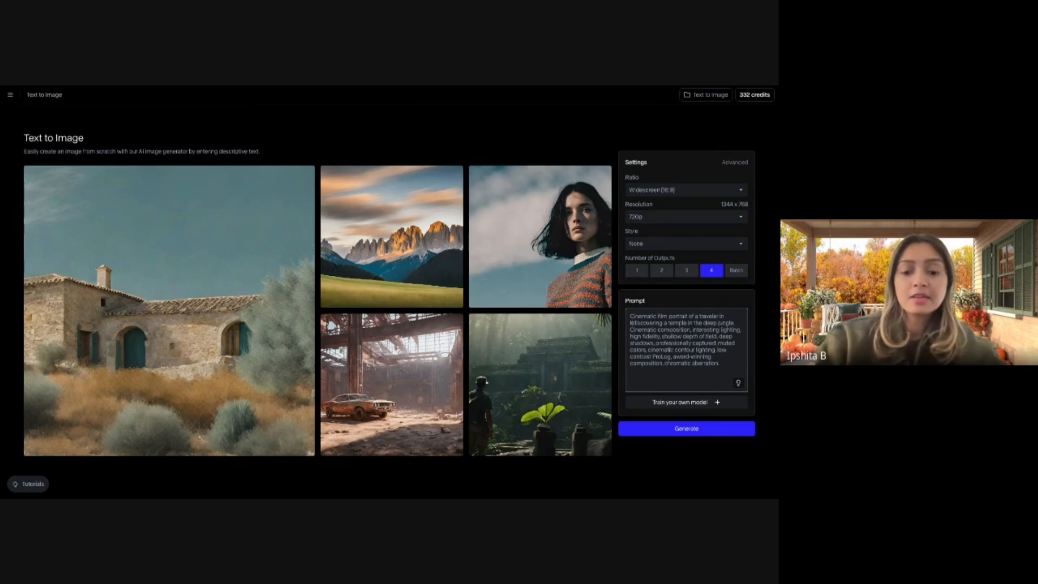
type(", Indi")
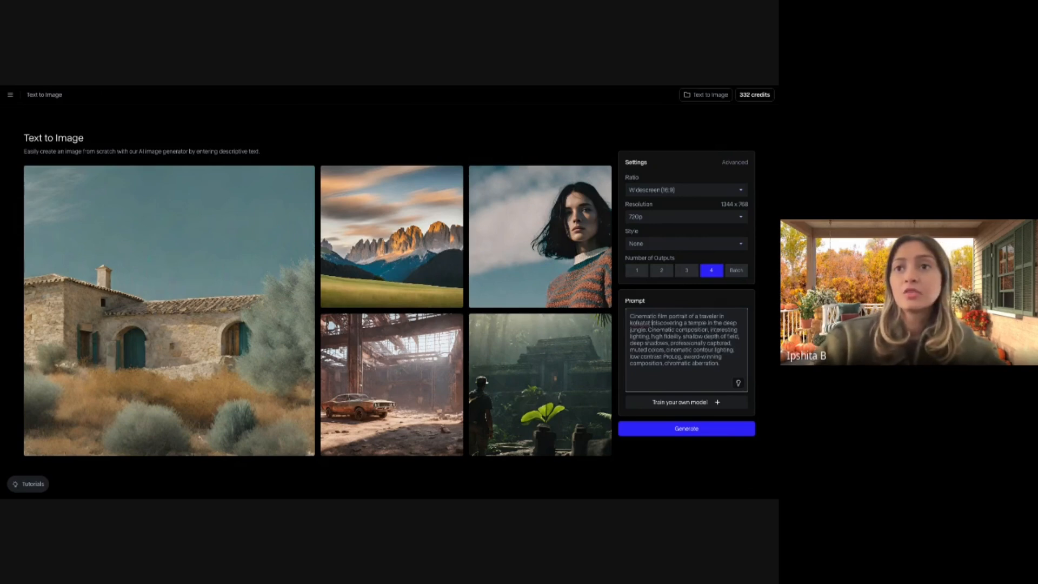
type("a")
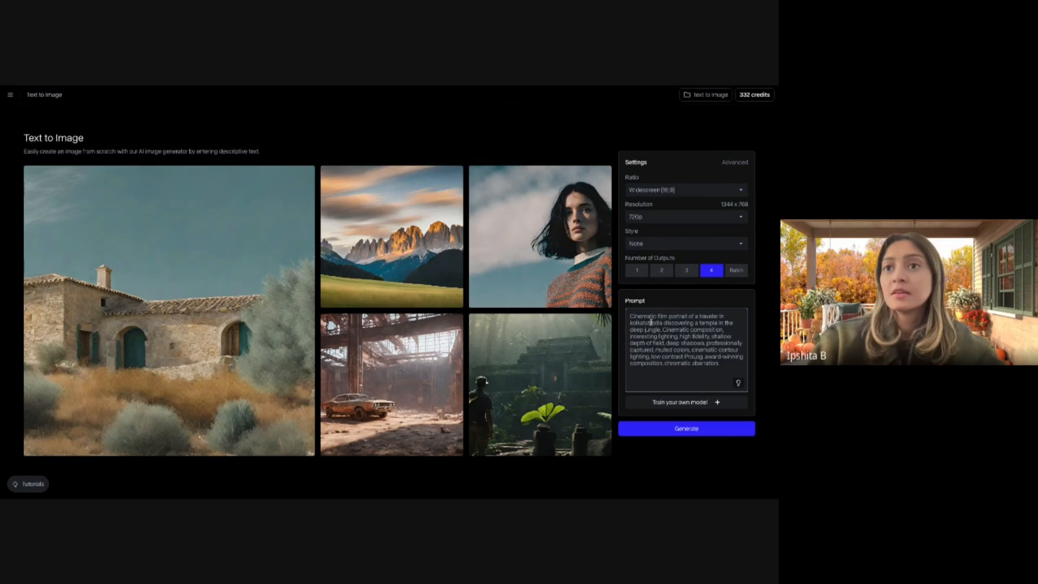
key("BackSpace")
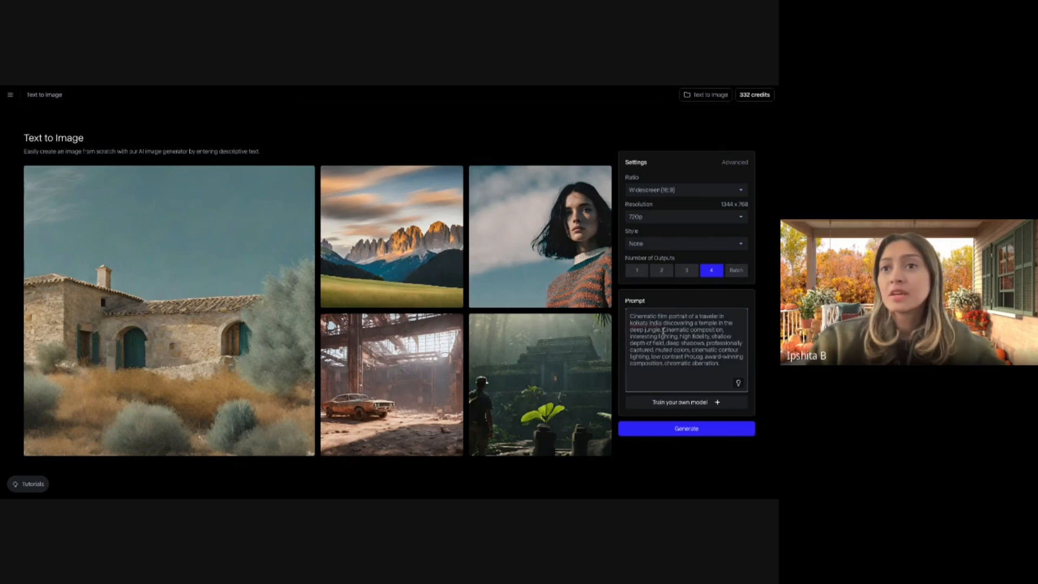
Delete "discovering a temple in the deep jungle" from the prompt, end the sentence after "india" with a period, and generate four images
left_click(662, 329)
key("BackSpace")
key("BackSpace")
key("BackSpace")
key("BackSpace")
key("BackSpace")
key("BackSpace")
key("BackSpace")
key("BackSpace")
key("BackSpace")
key("BackSpace")
key("BackSpace")
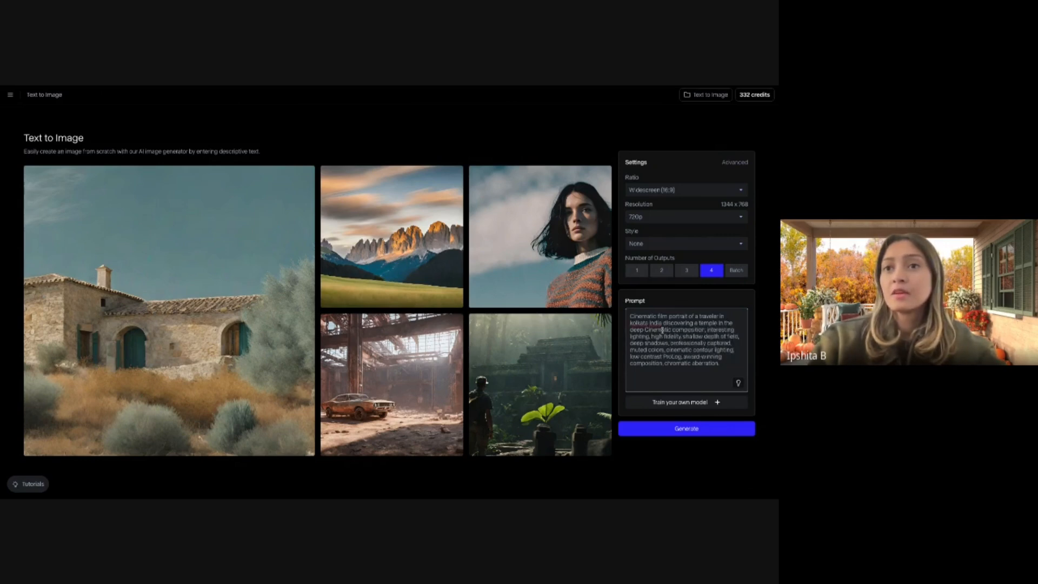
key("BackSpace")
key("BackSpace")
key("BackSpace")
key("BackSpace")
key("BackSpace")
key("BackSpace")
key("BackSpace")
key("BackSpace")
key("BackSpace")
key("BackSpace")
key("BackSpace")
key("BackSpace")
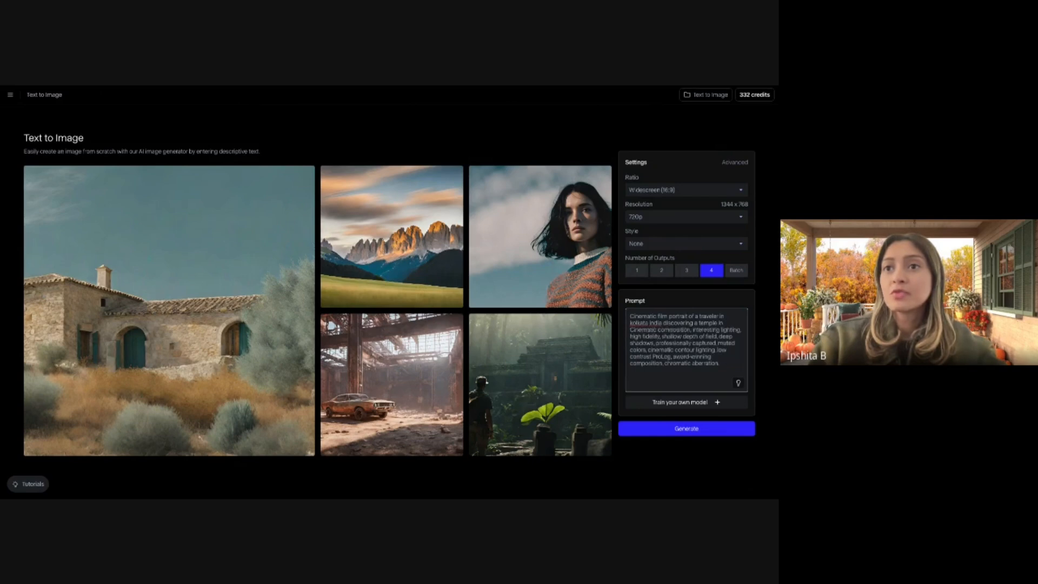
key("BackSpace")
key("BackSpace")
key("BackSpace")
key("BackSpace")
key("BackSpace")
key("BackSpace")
key("BackSpace")
key("BackSpace")
key("BackSpace")
key("BackSpace")
key("BackSpace")
key("BackSpace")
key("BackSpace")
key("BackSpace")
key("BackSpace")
key("BackSpace")
key("BackSpace")
key("BackSpace")
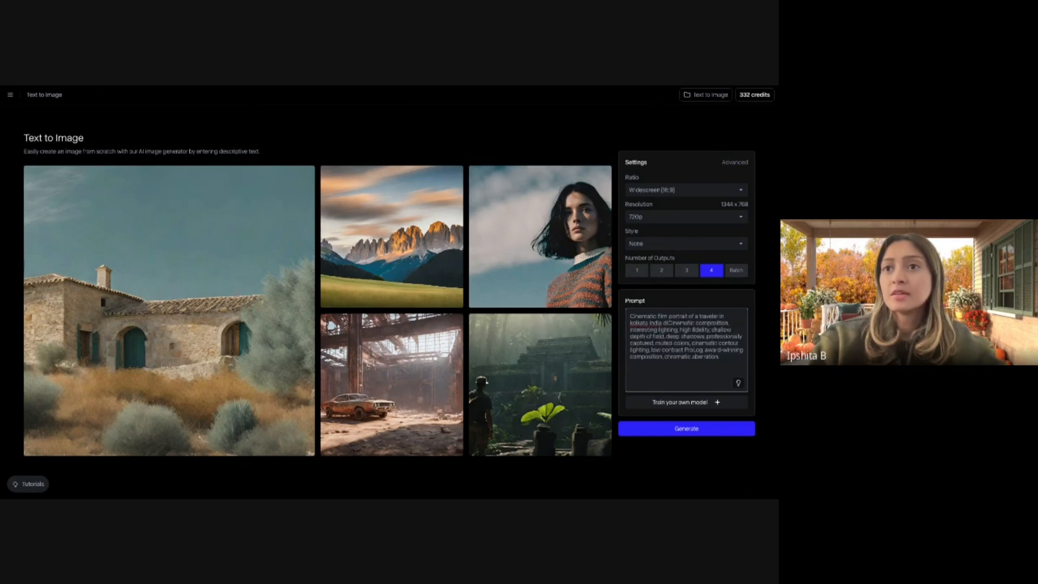
type(".")
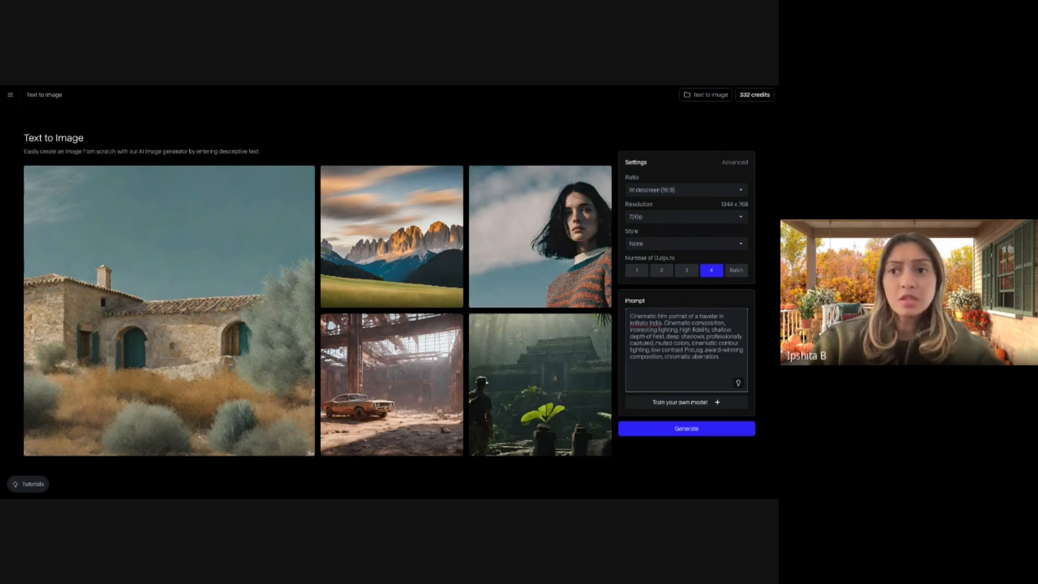
left_click(674, 434)
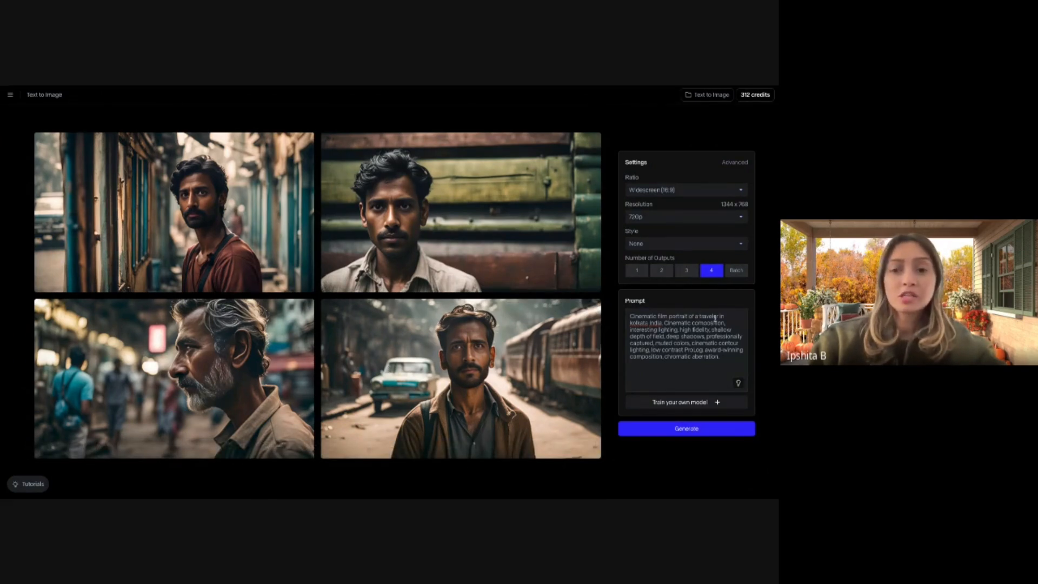
Add "female" before "traveler" in the prompt and generate a new set of four images
left_click(698, 319)
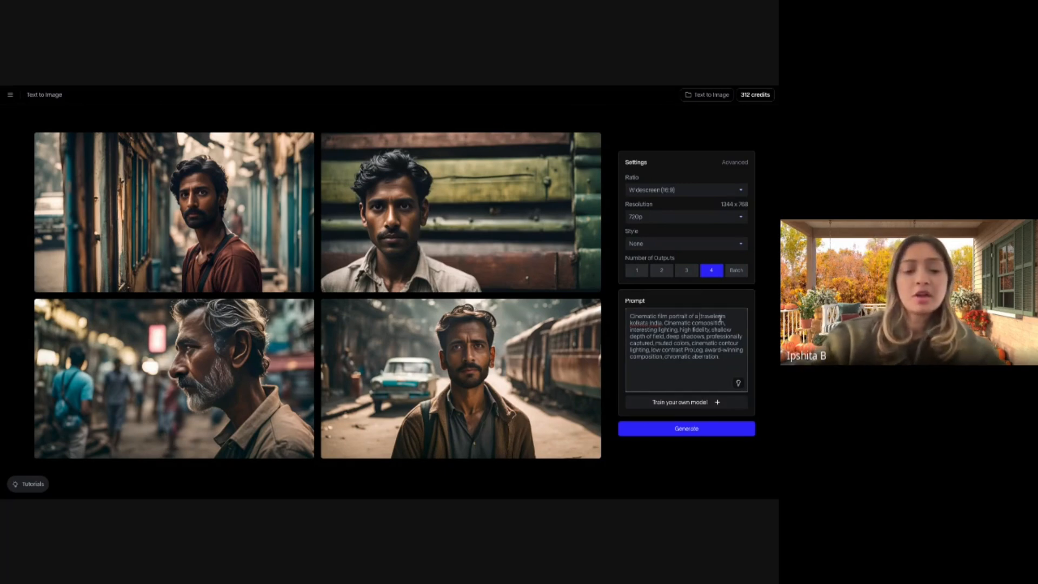
type("female")
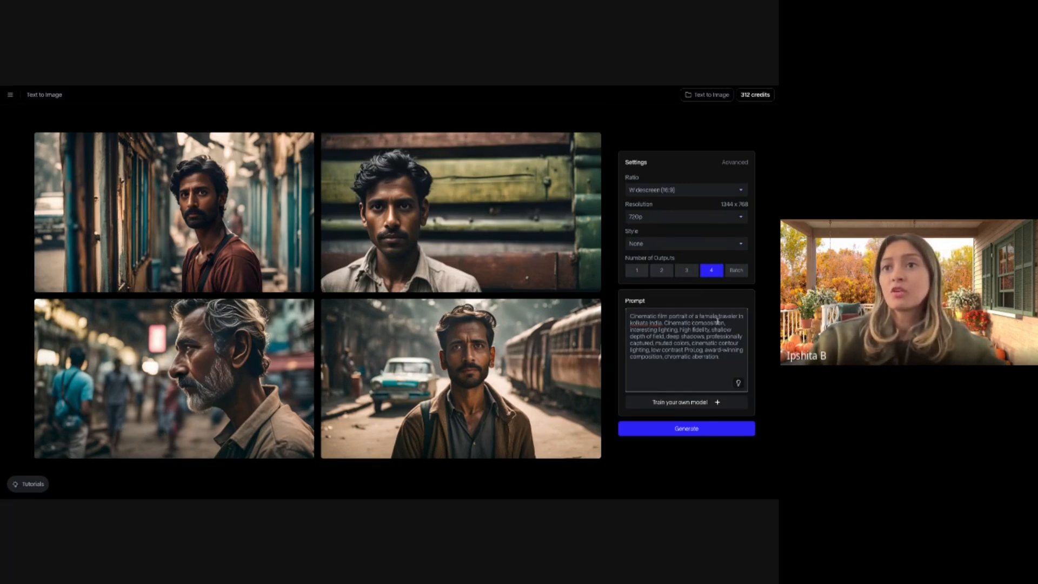
left_click(675, 430)
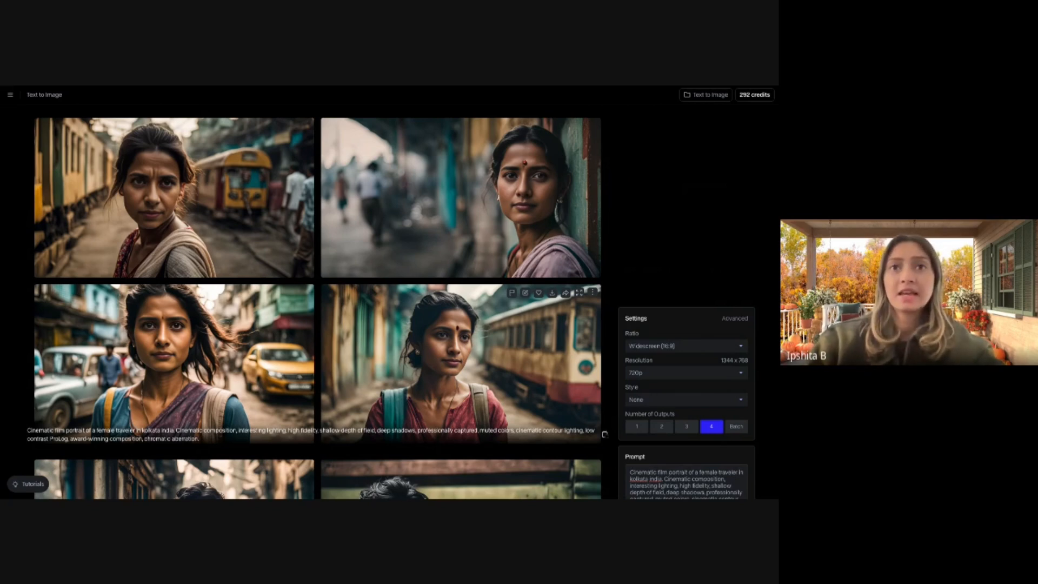
Start training your own model by creating a Custom Character generator
scroll(604, 435, "down", 3)
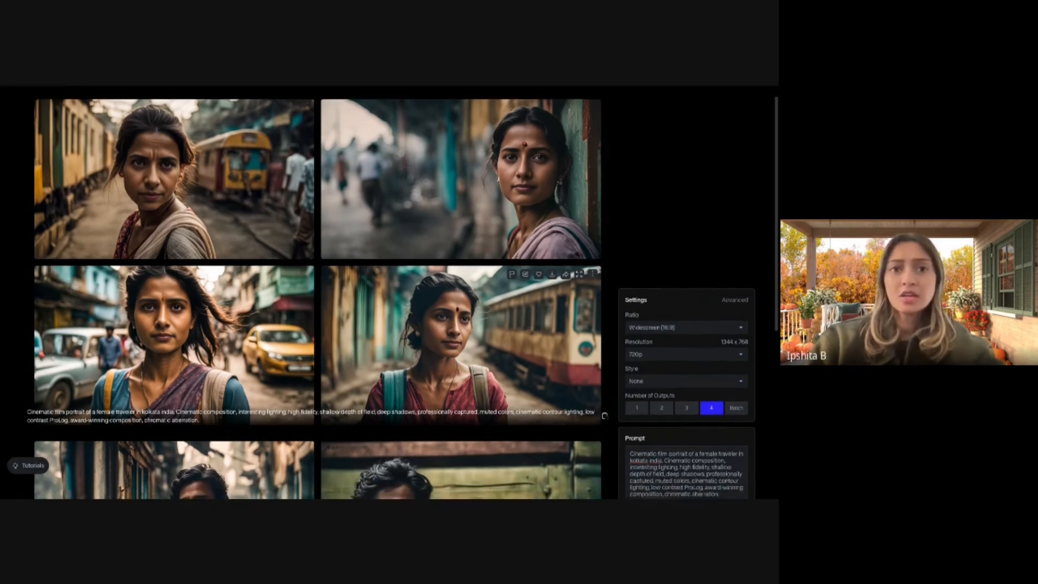
scroll(317, 292, "down", 4)
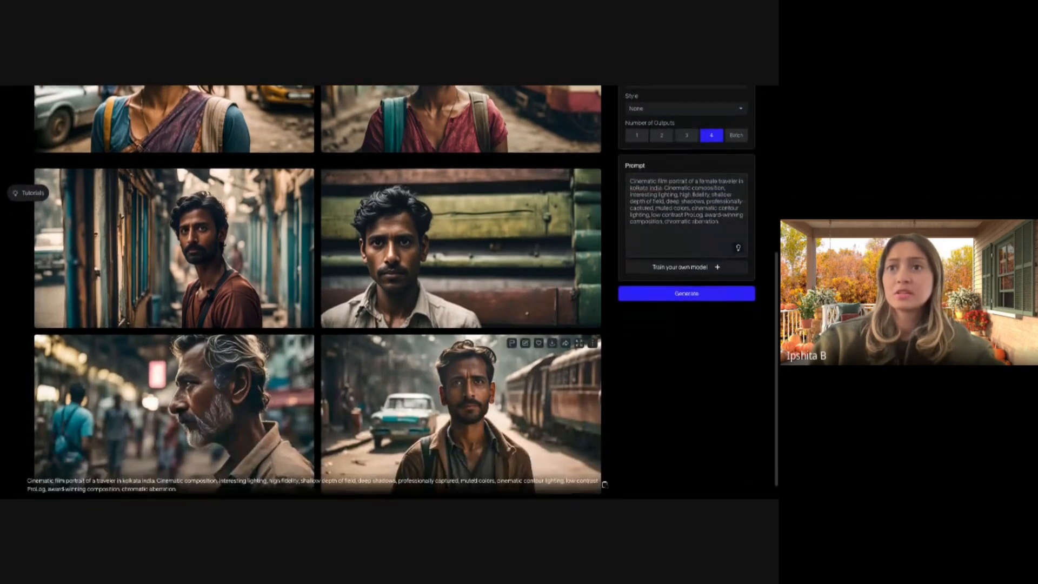
scroll(318, 292, "up", 4)
scroll(460, 292, "up", 2)
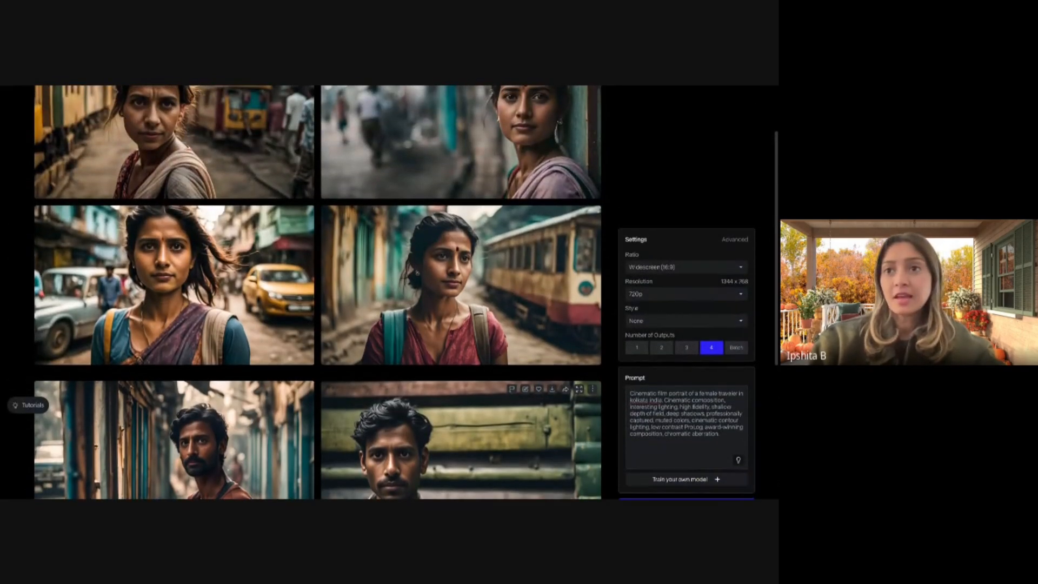
scroll(452, 401, "down", 1)
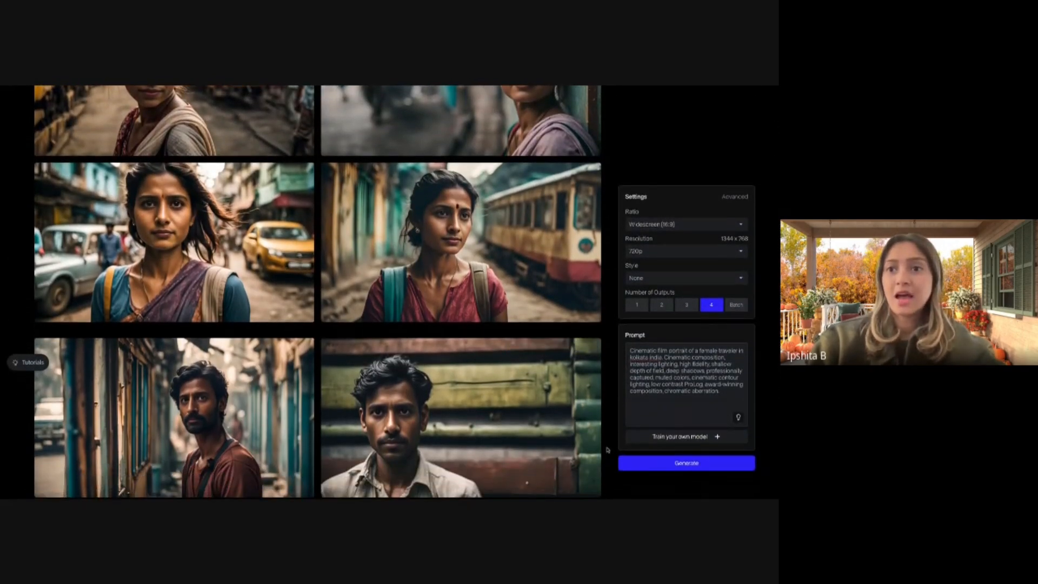
mouse_move(664, 442)
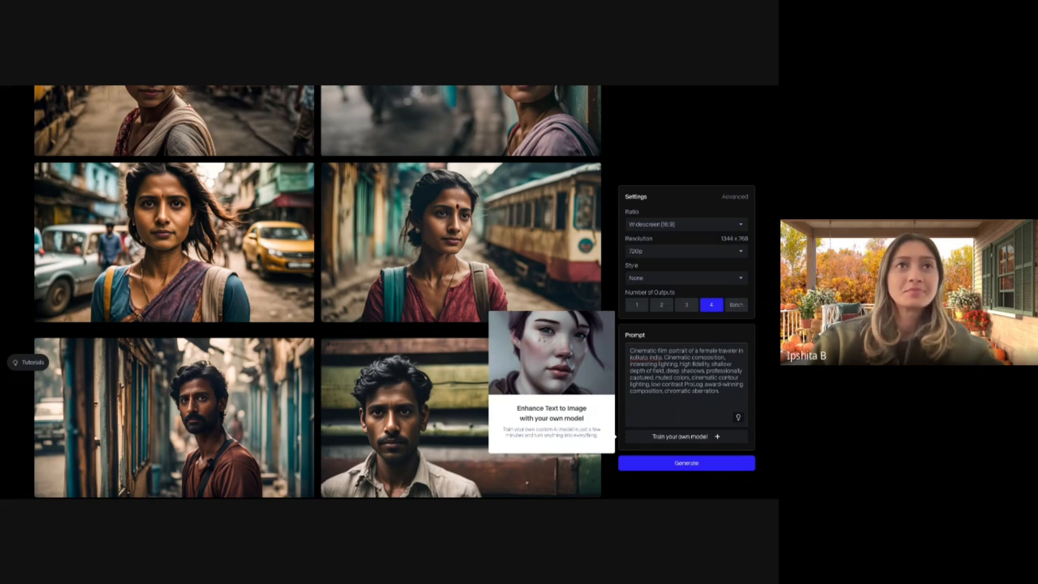
left_click(680, 436)
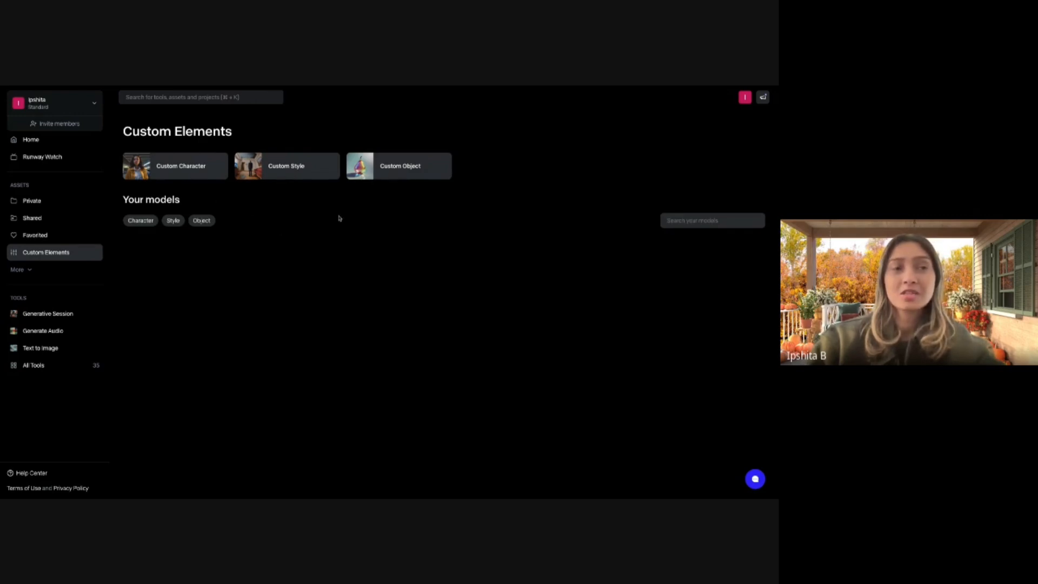
left_click(176, 171)
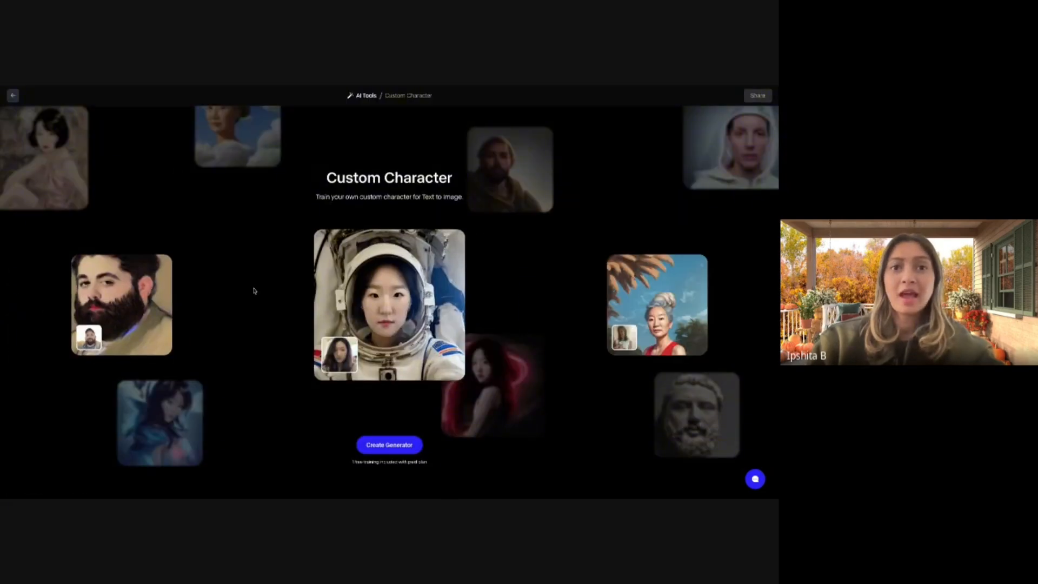
left_click(395, 449)
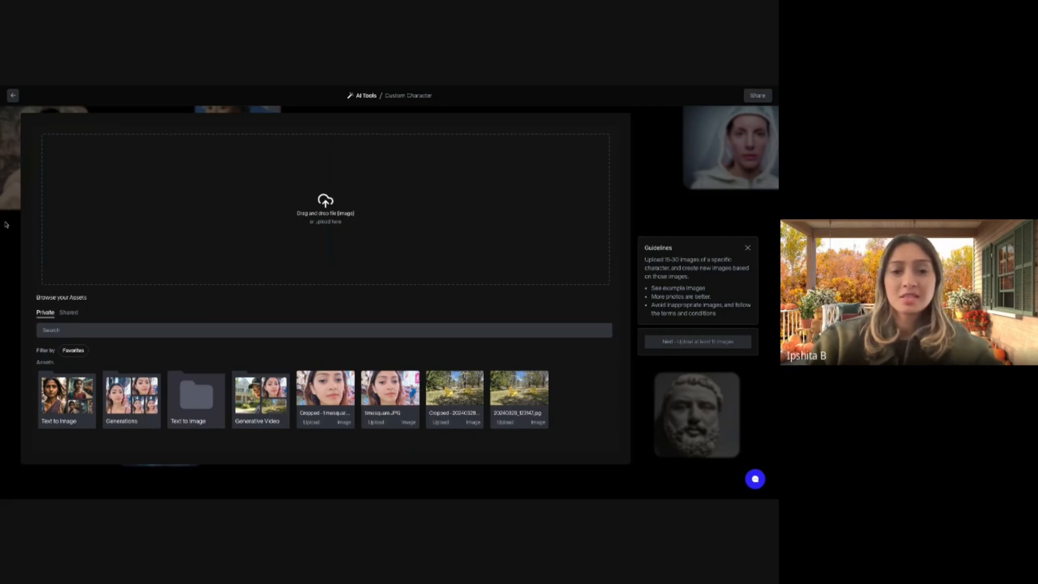
Upload photos of the dog one after another as training images for the custom character
left_click_drag(6, 224, 373, 224)
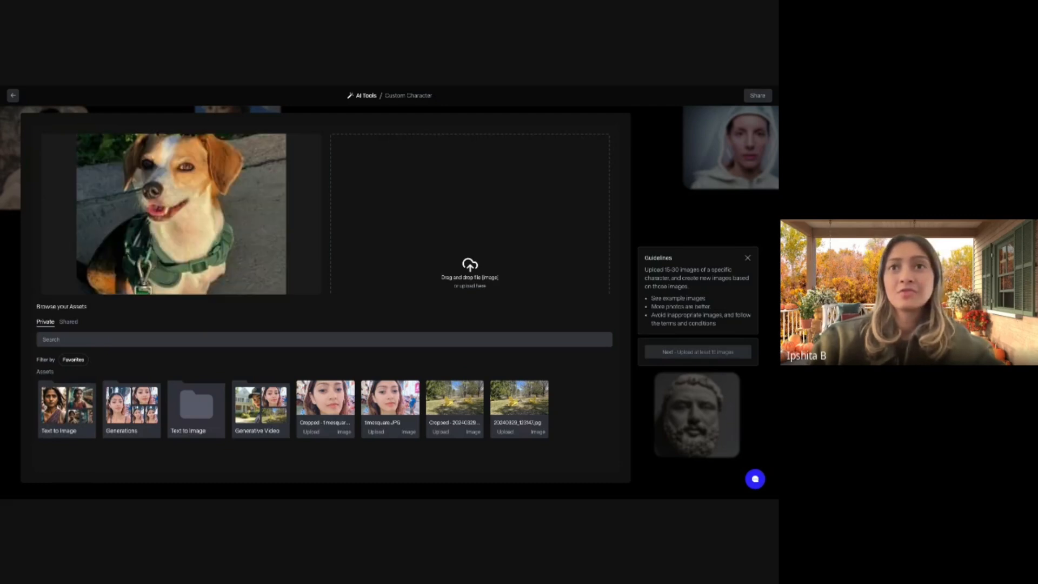
left_click_drag(19, 359, 470, 216)
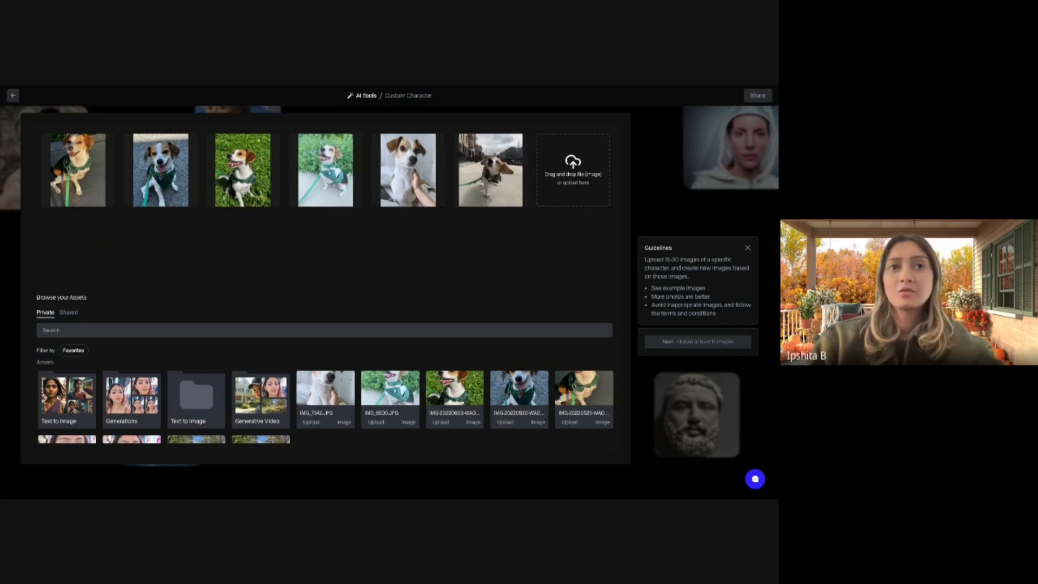
left_click_drag(1, 265, 573, 172)
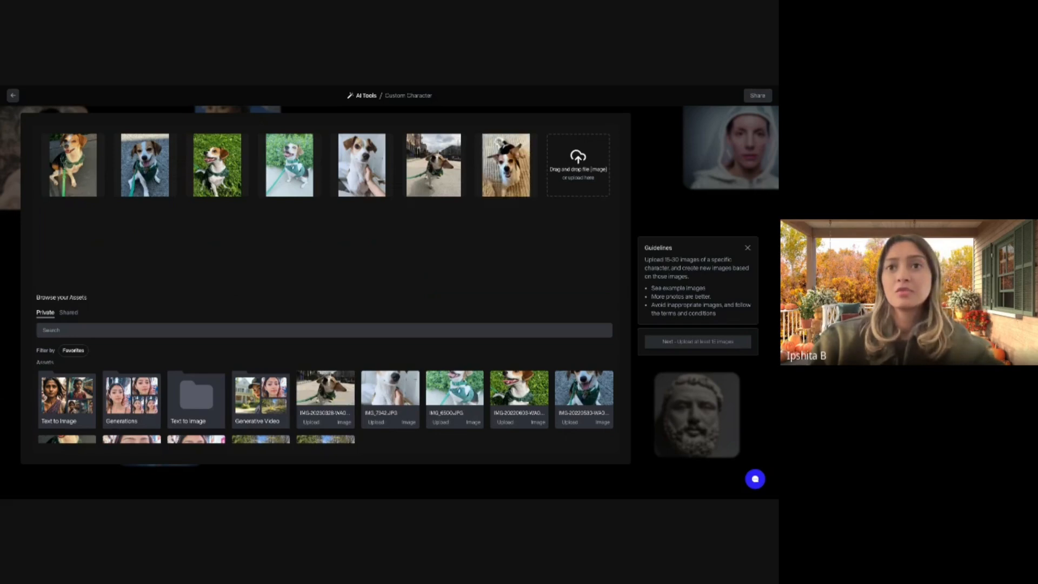
left_click_drag(1, 392, 578, 165)
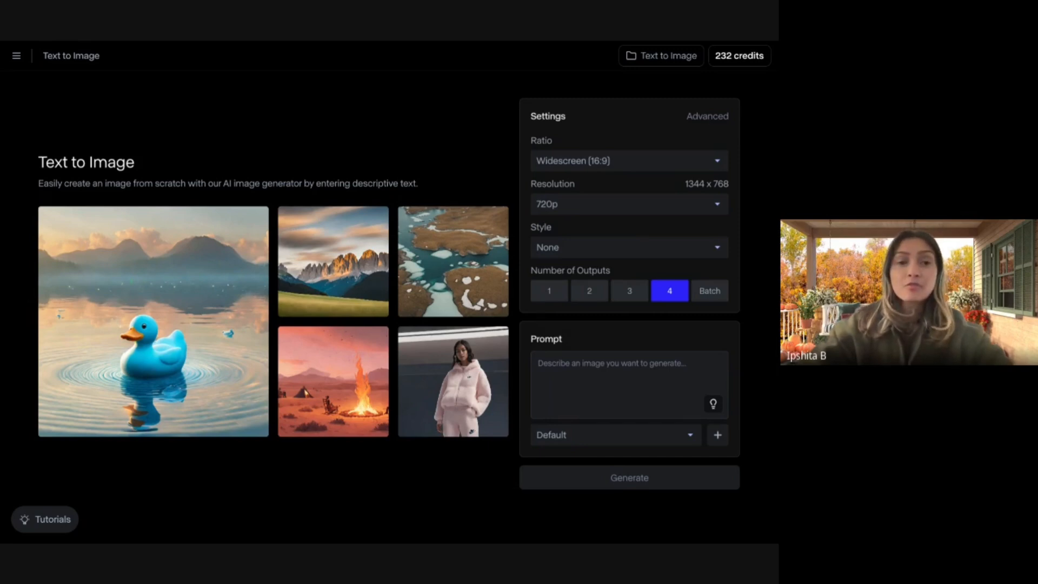
Select the trained Gigi_boi model for Text to Image and clear the prompt text
left_click(616, 435)
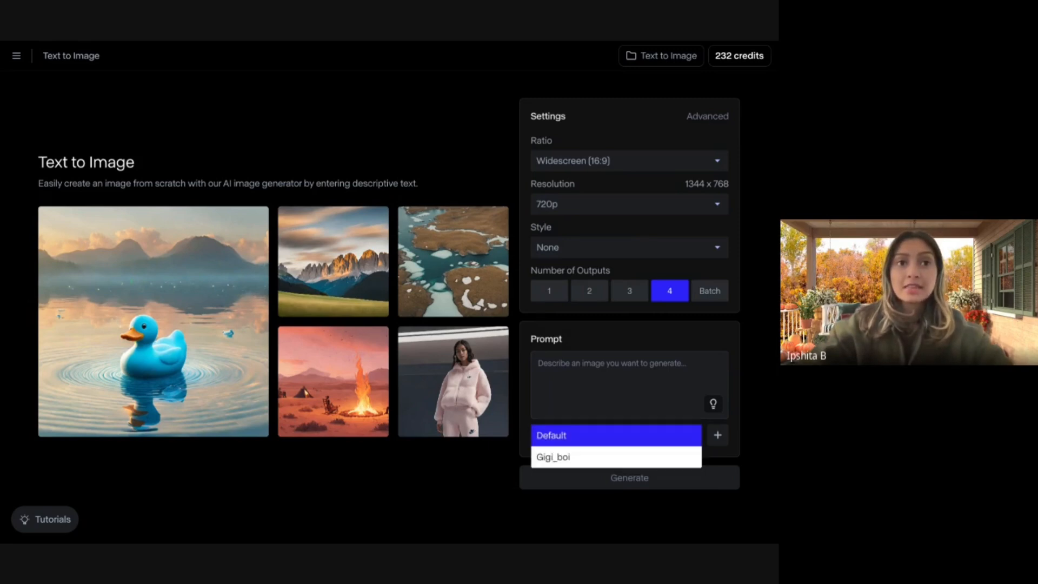
left_click(560, 460)
left_click(573, 357)
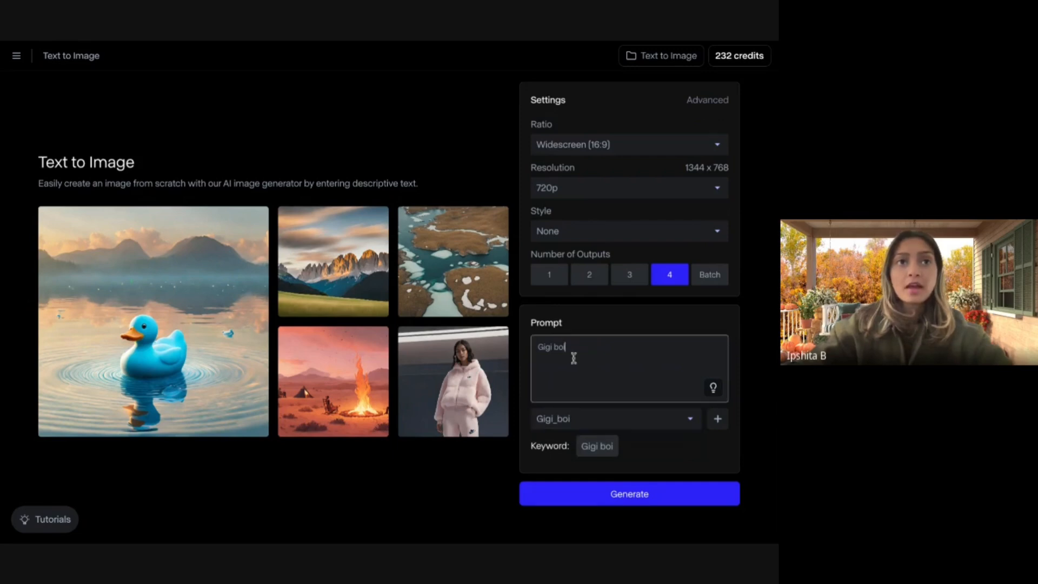
key("ctrl+shift+Left")
key("ctrl+shift+Left")
key("BackSpace")
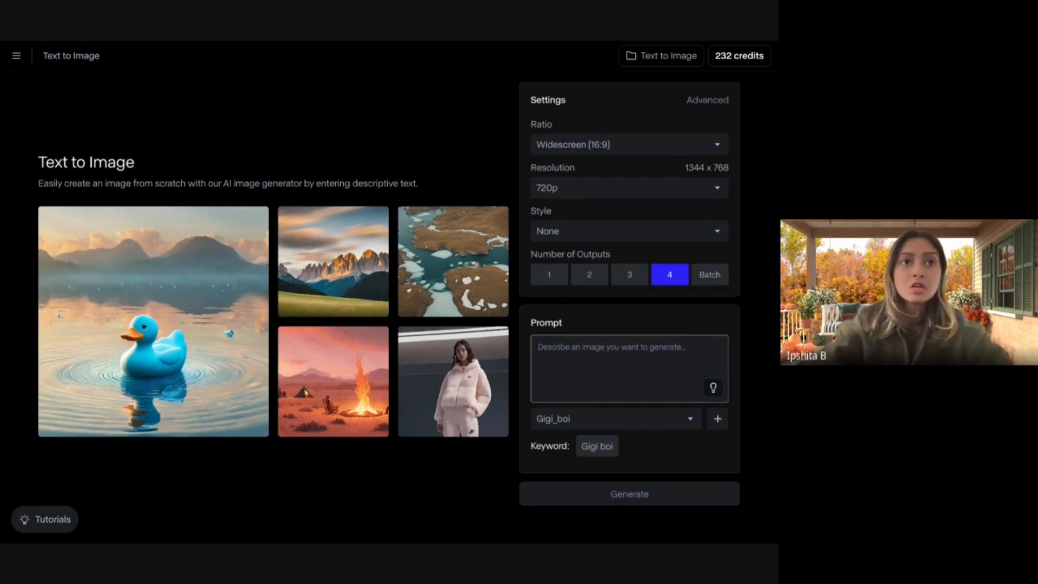
Generate four images of a joyful Gigi boi in a colorful, oversized hat among vibrant flowers, with butterflies, a red balloon and a golden glow
type("A joyful Gigi boi with bright, sparkling eyes, wearing a colorful, oversized hat. He's surrounded by a field of vibrant, blooming flowers under a clear blue sky. Butterflies flutter around him as he giggles, holding a shiny, red balloon. The sun casts a warm, golden glow over the scene.")
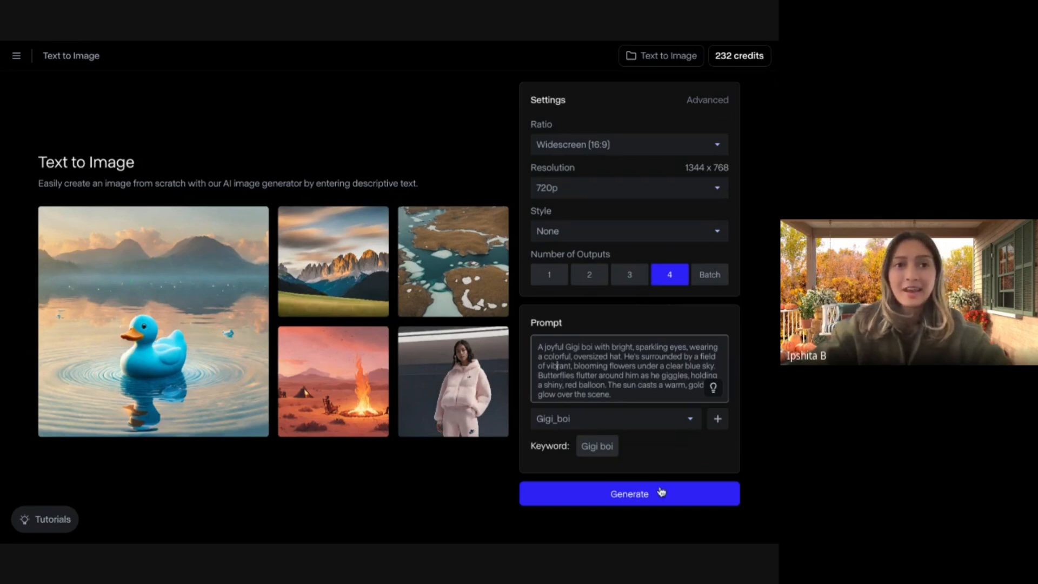
left_click(631, 500)
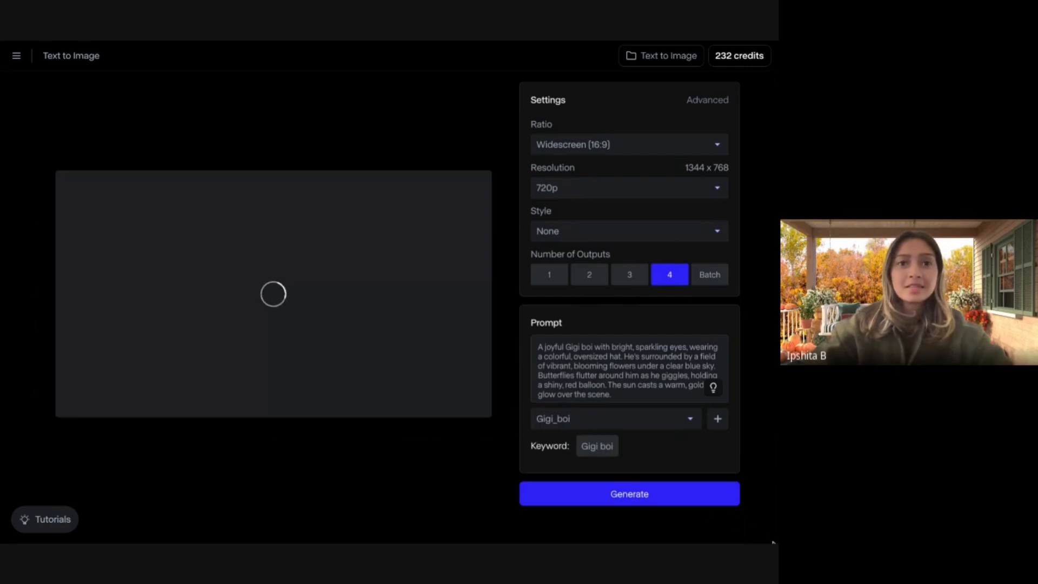
left_click_drag(773, 542, 777, 491)
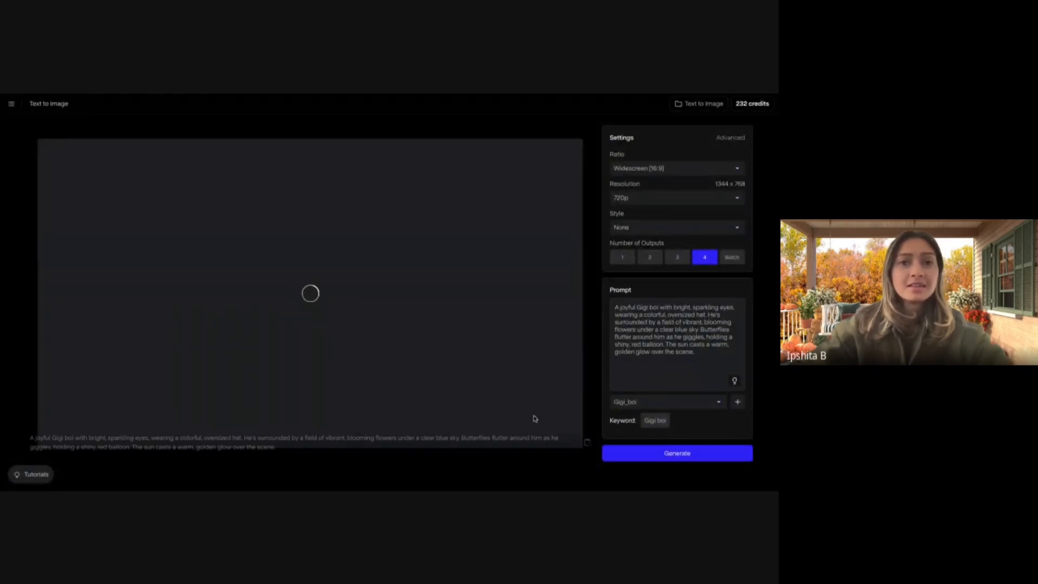
mouse_move(535, 419)
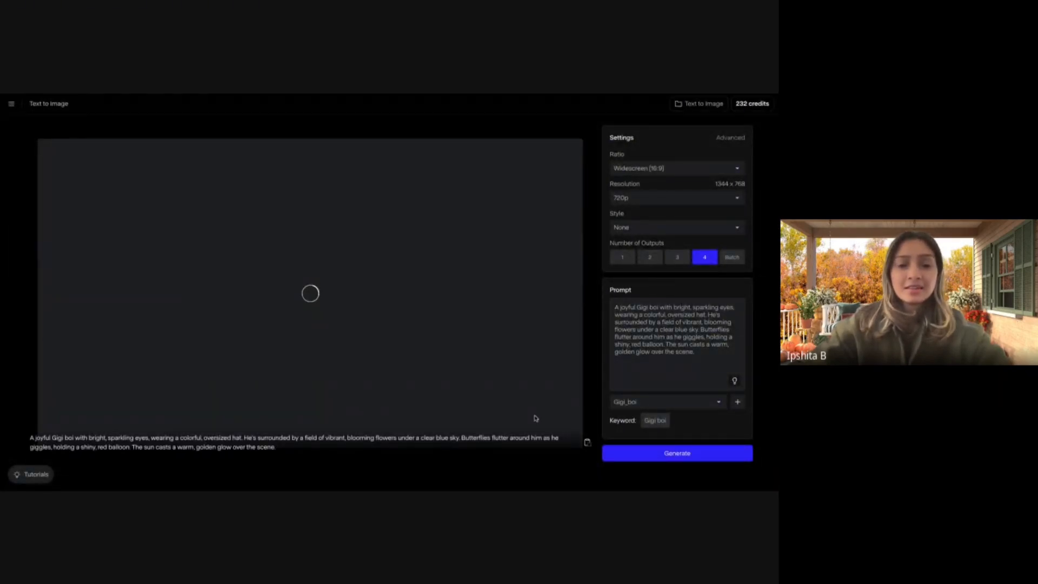